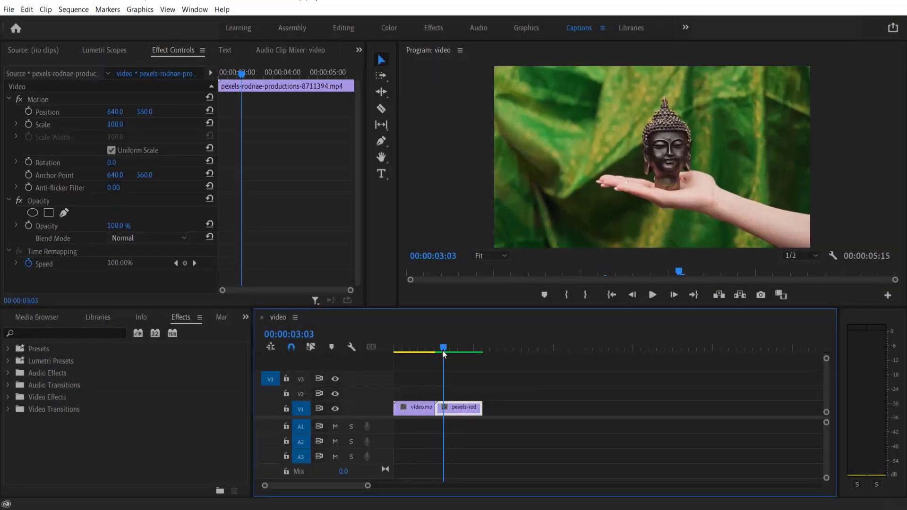
Preview the clips, find Page Turn via a 'page' search, and drop it on the cut
left_click_drag(443, 350, 430, 352)
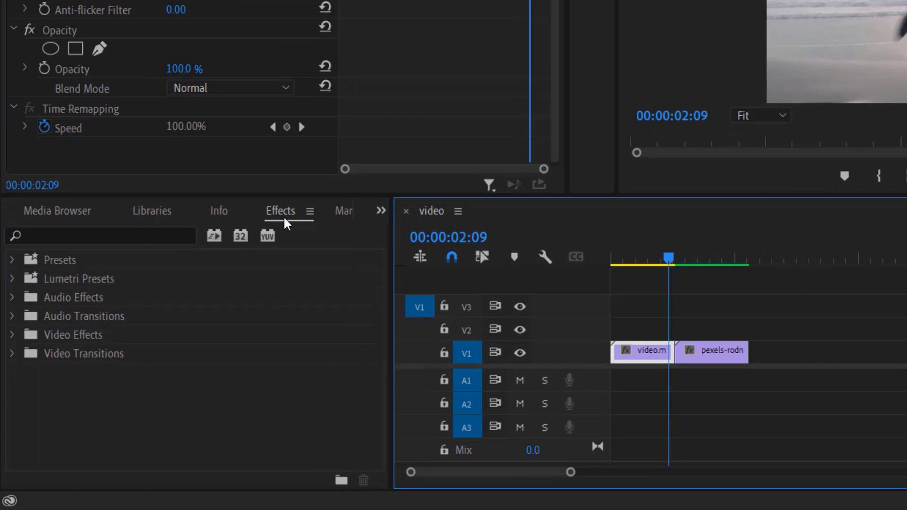
left_click(83, 210)
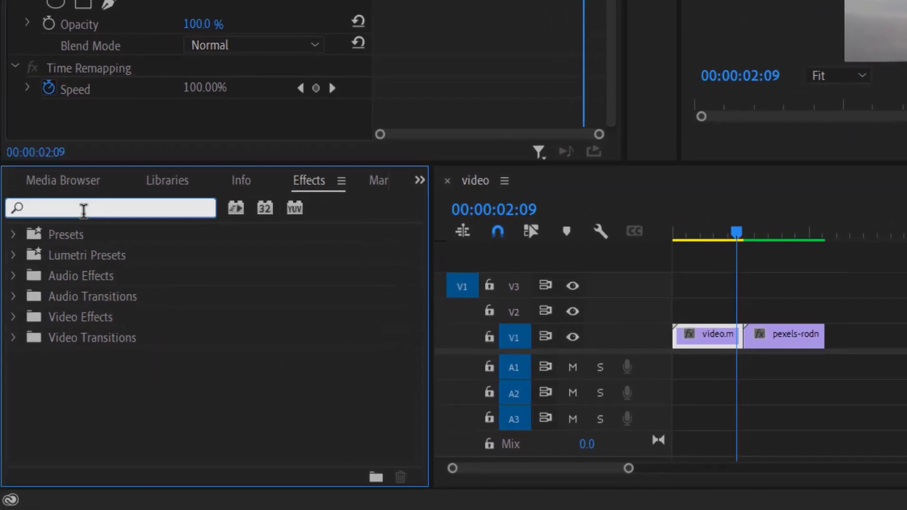
type("page")
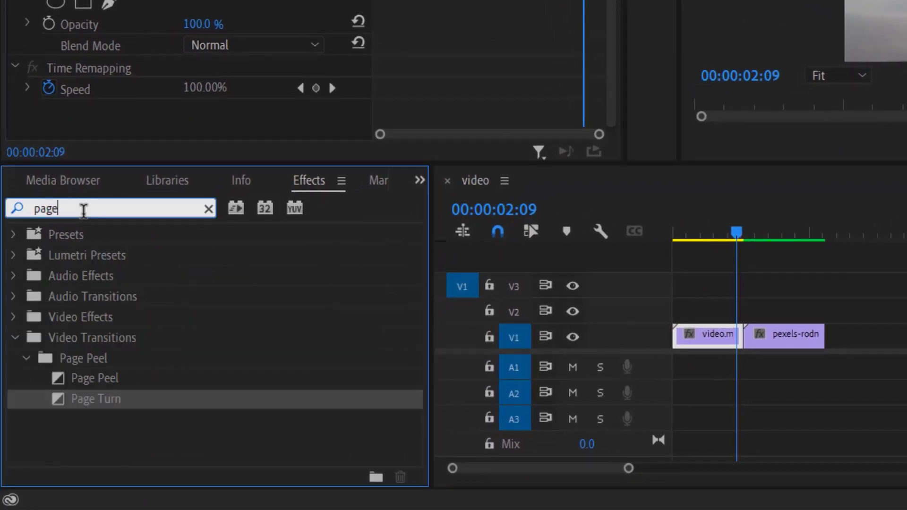
left_click(121, 337)
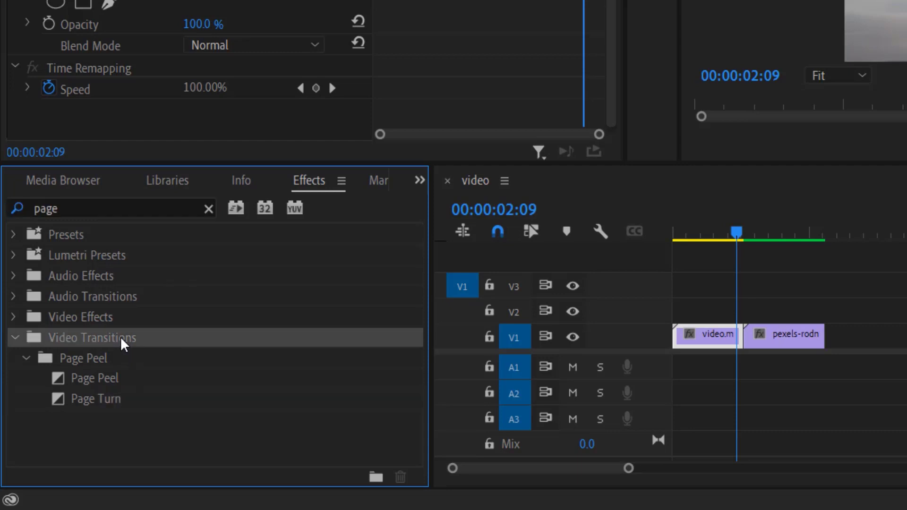
left_click(83, 359)
left_click(112, 399)
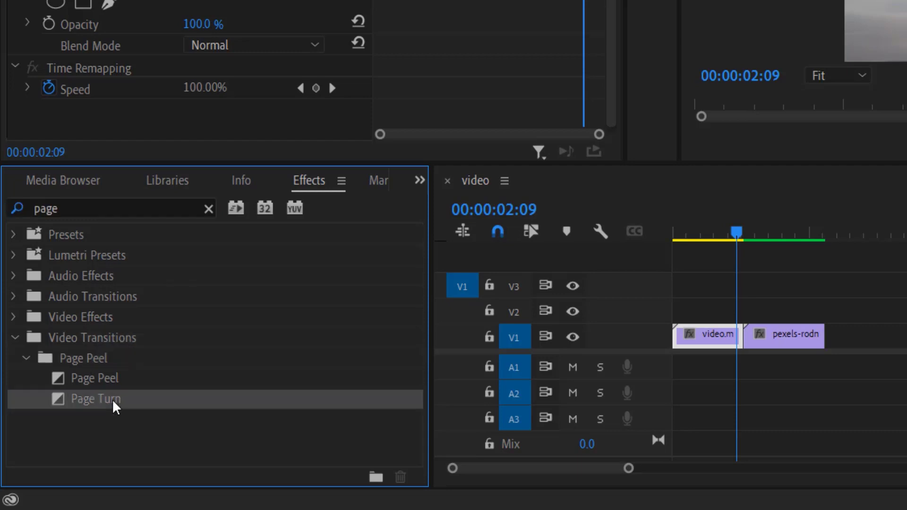
left_click_drag(106, 401, 708, 434)
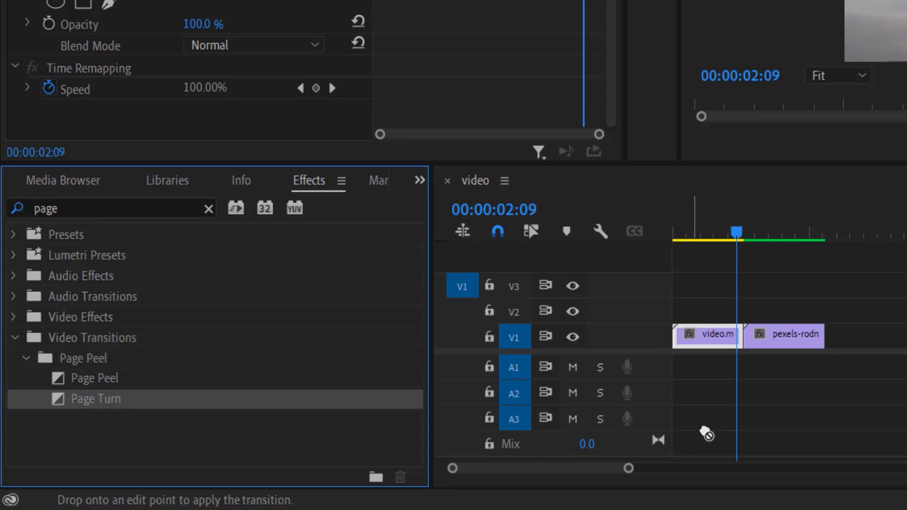
left_click_drag(746, 338, 751, 344)
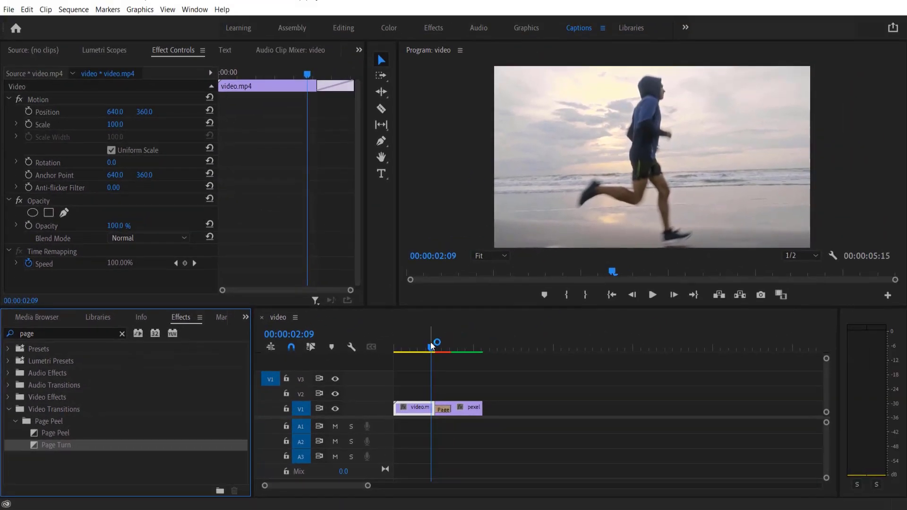
Set the Page Turn transition's Alignment to Center at Cut and adjust its Duration
left_click(431, 343)
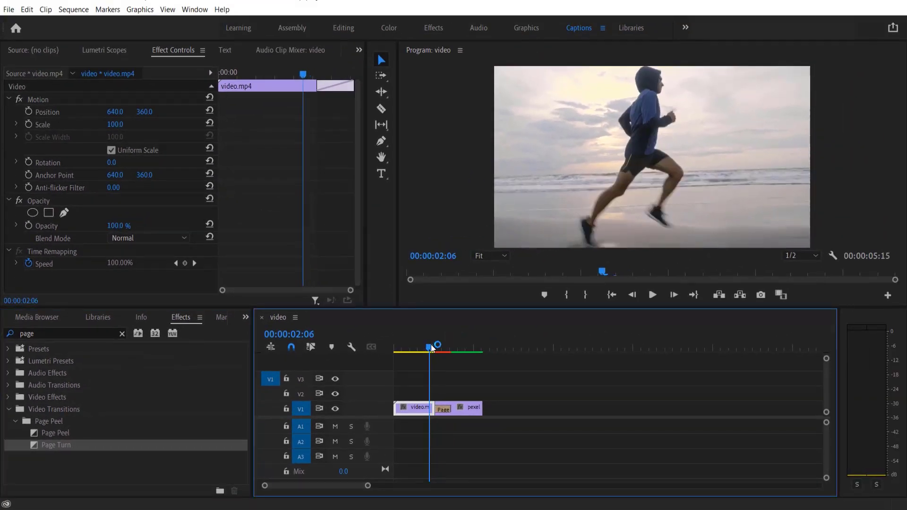
left_click(442, 412)
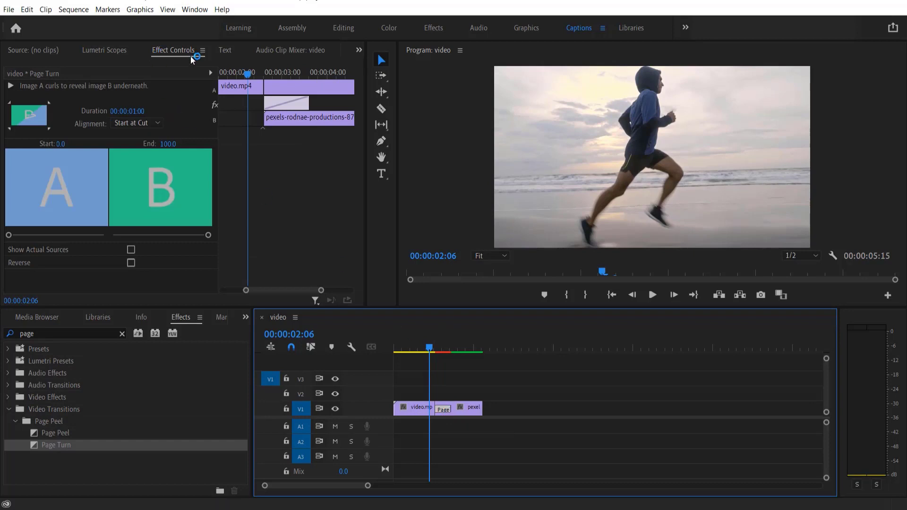
left_click(134, 126)
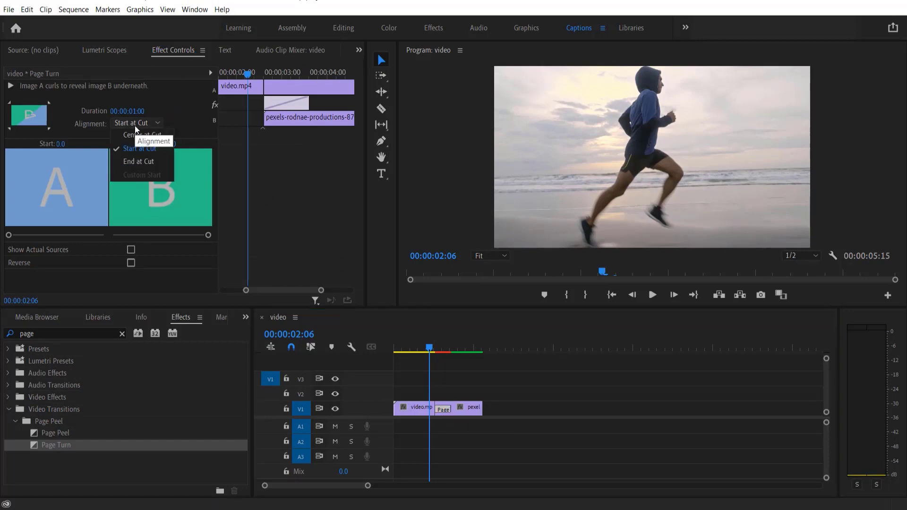
left_click(158, 134)
left_click_drag(124, 114, 140, 115)
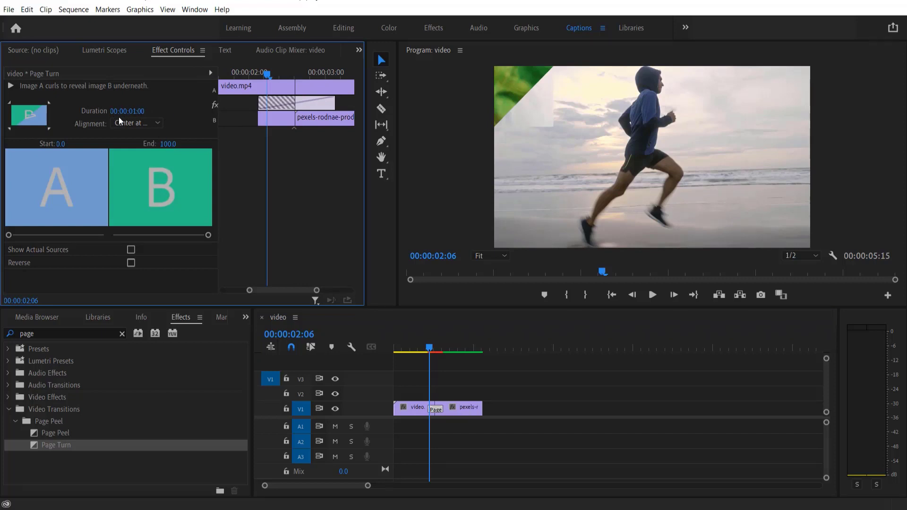
Play the Page Turn from before the cut with the Program Monitor maximized, then rewind to replay
left_click(414, 348)
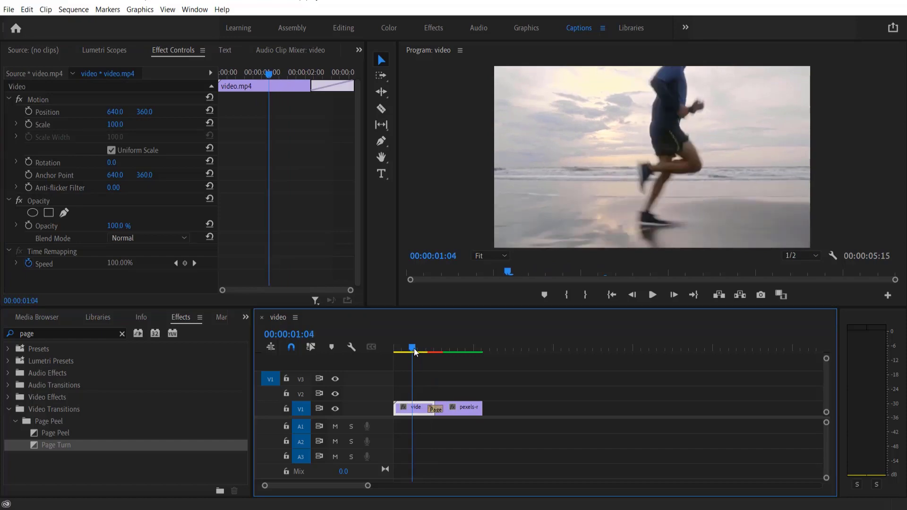
key("space")
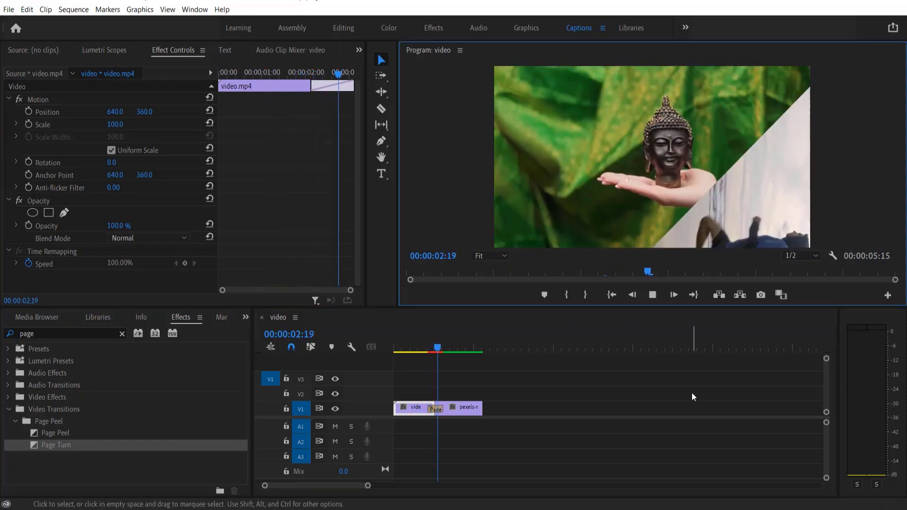
key("grave")
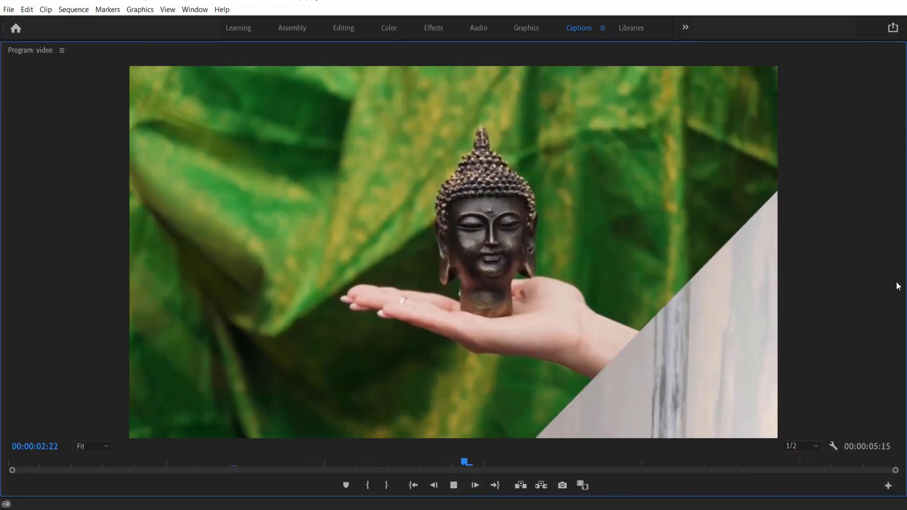
left_click(305, 460)
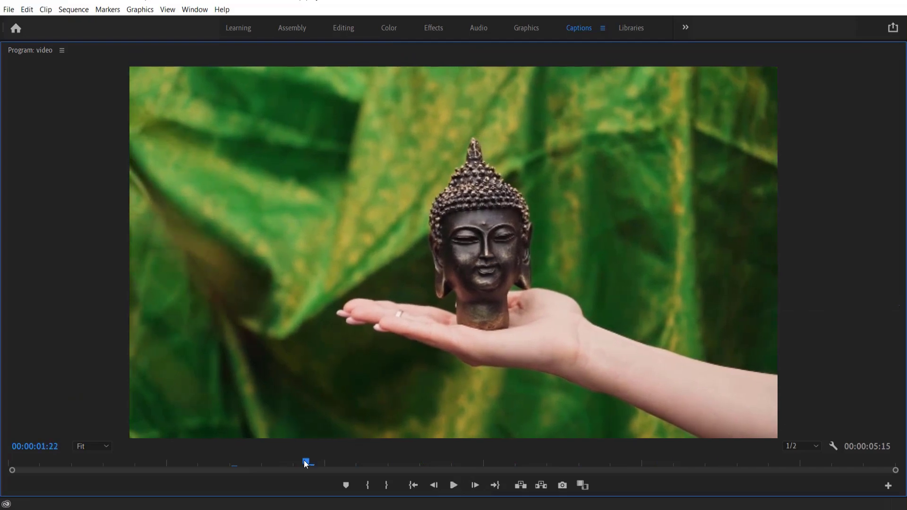
left_click(454, 485)
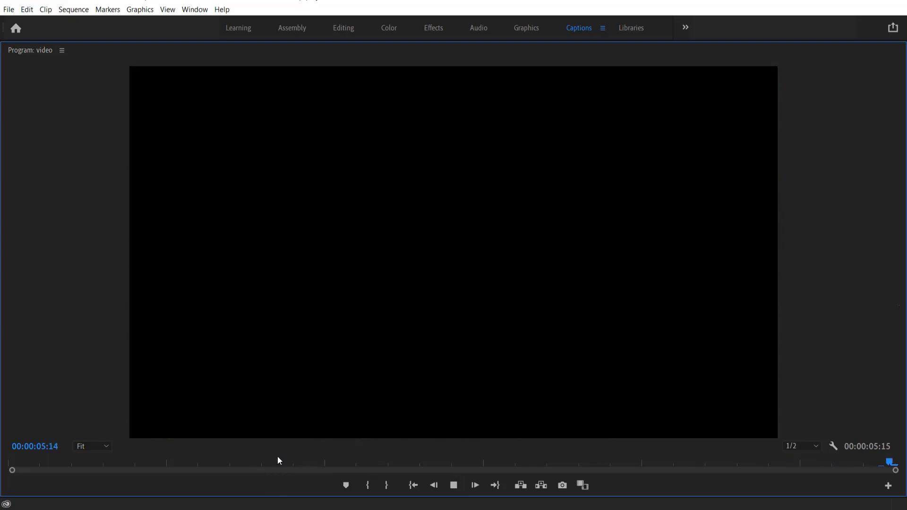
left_click(277, 459)
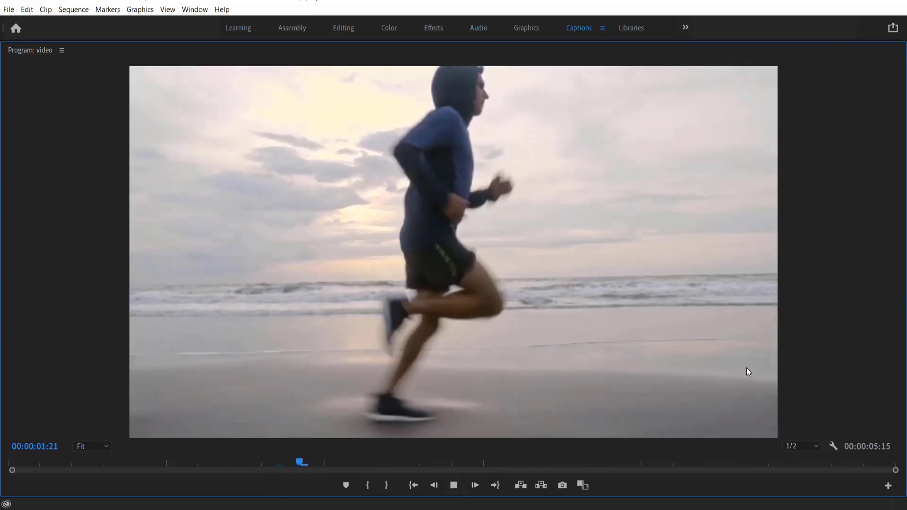